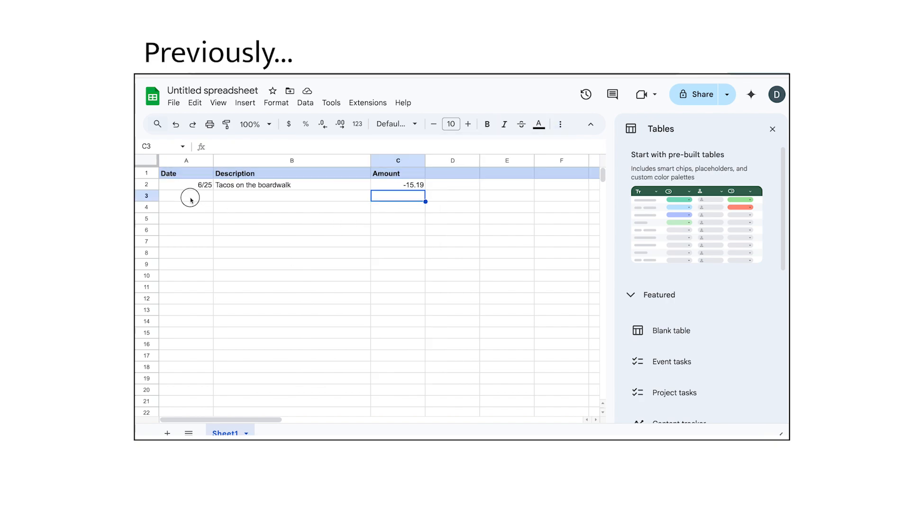
Paste the copied transactions as values only, starting at cell A3
click(189, 196)
right_click(204, 199)
mouse_move(332, 185)
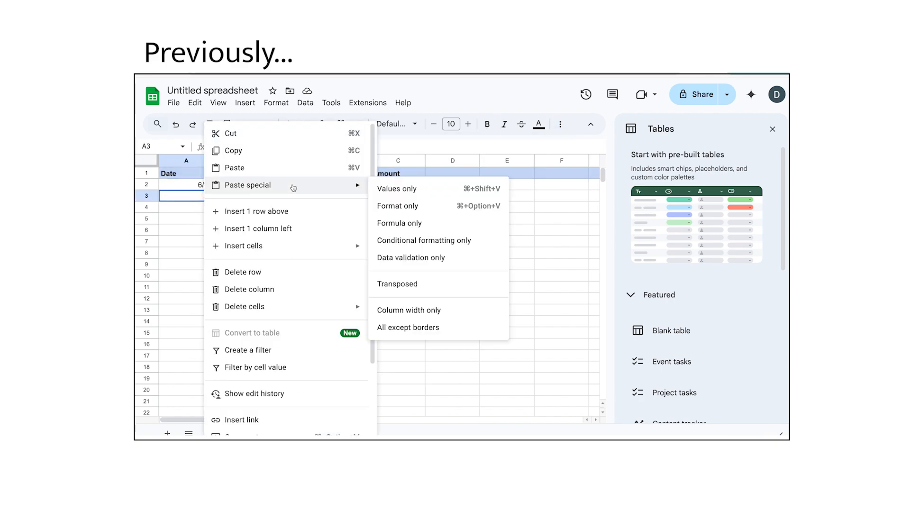
click(415, 184)
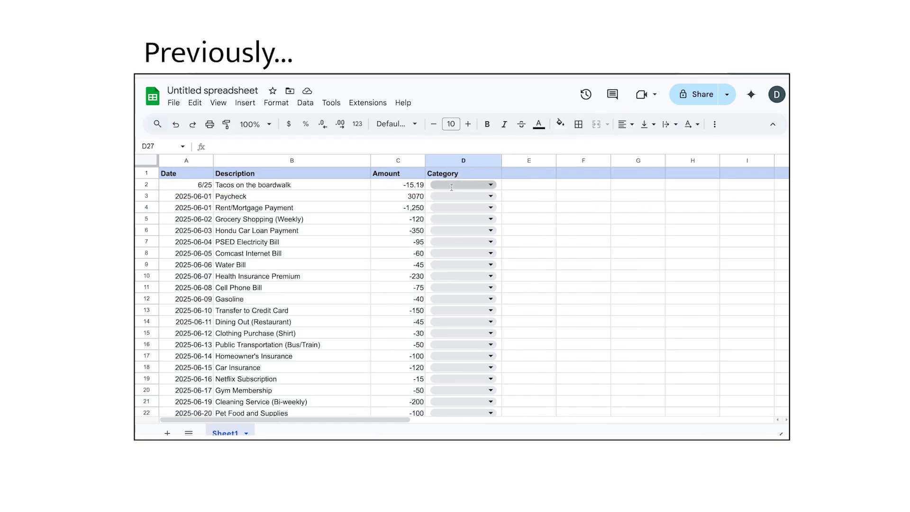
Categorize the first four transactions: tacos as Food, paycheck as Income, rent/mortgage as Housing and grocery shopping as Food
click(491, 185)
click(468, 200)
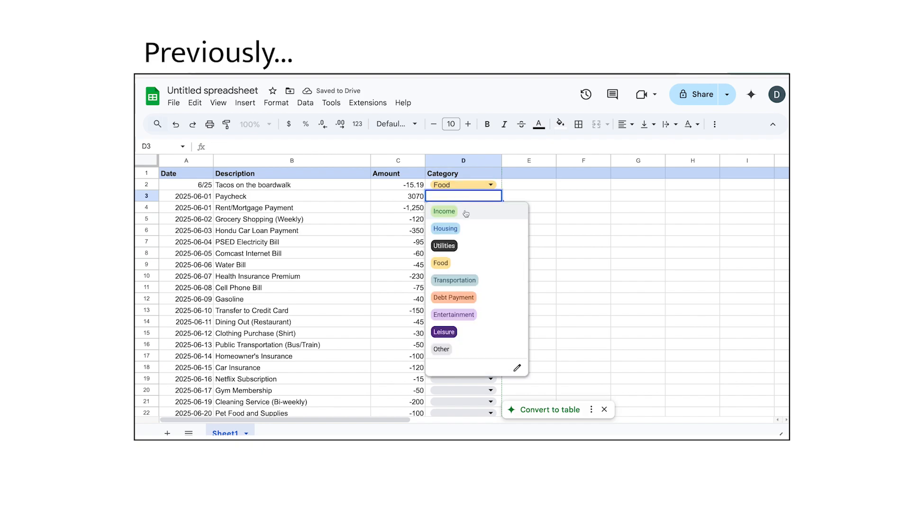
click(464, 211)
click(467, 209)
click(468, 240)
click(467, 220)
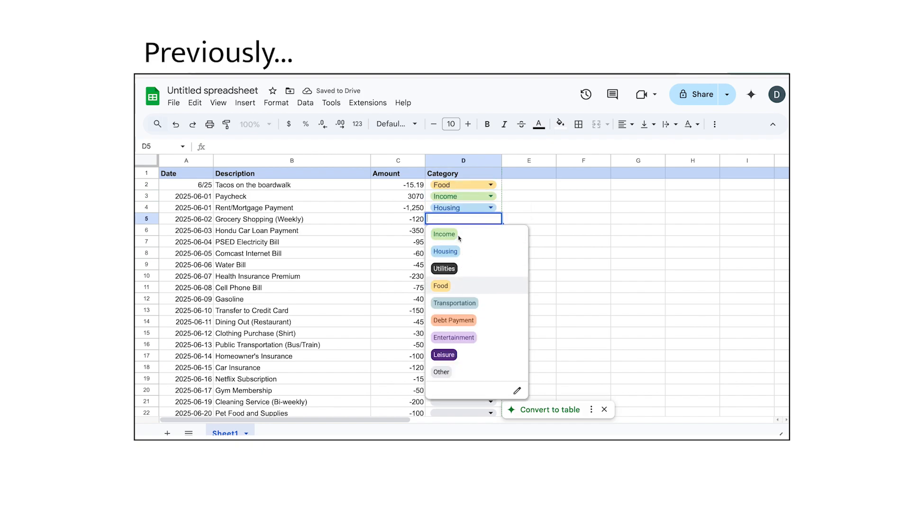
click(441, 286)
click(464, 230)
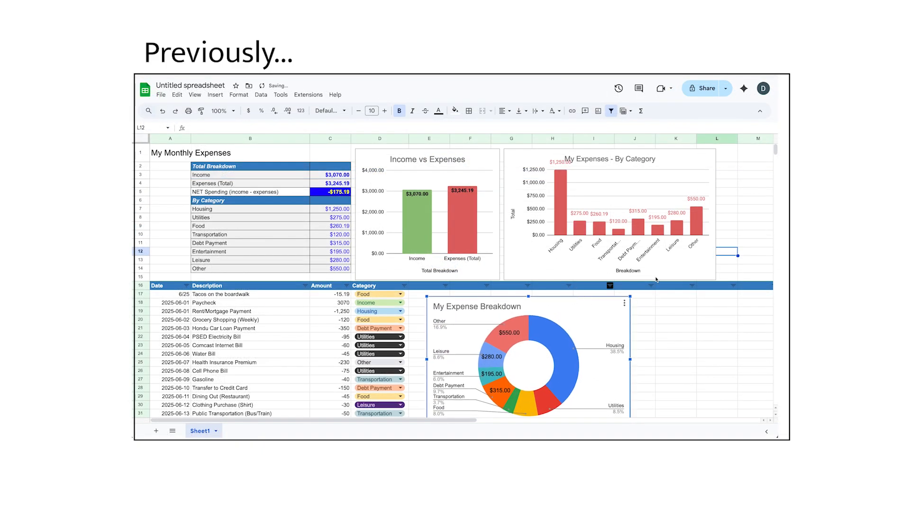
Move the My Expense Breakdown chart up beside the My Expenses - By Category chart, above the transaction table
drag(630, 297, 781, 151)
scroll(466, 156, right, 6)
drag(465, 155, 601, 157)
scroll(569, 321, left, 5)
click(569, 321)
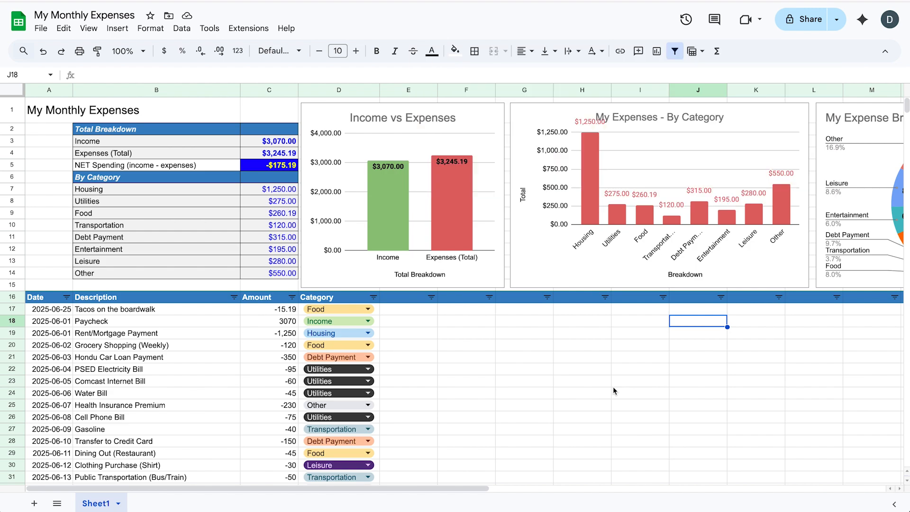
Move the My Expense Breakdown chart right to columns Q–V and the My Expenses - By Category chart right to start at column L
scroll(613, 386, right, 6)
scroll(509, 171, right, 3)
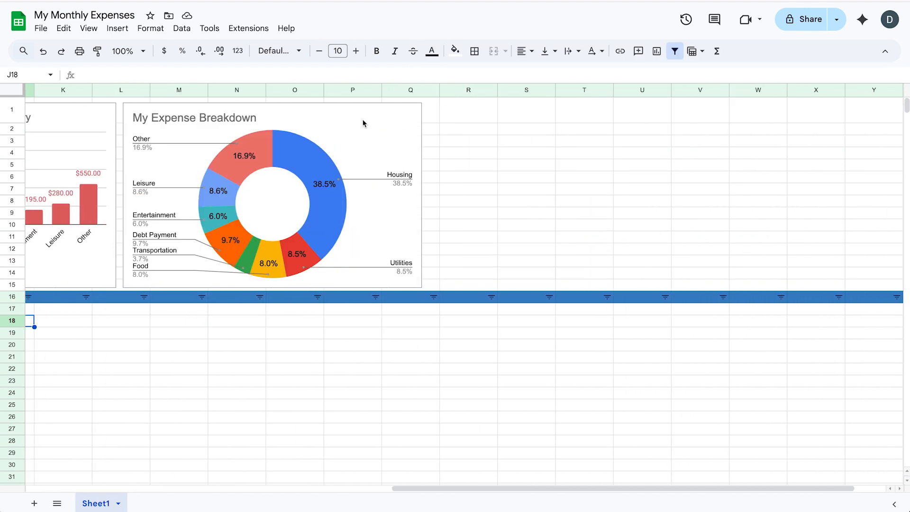
click(298, 117)
drag(297, 117, 592, 114)
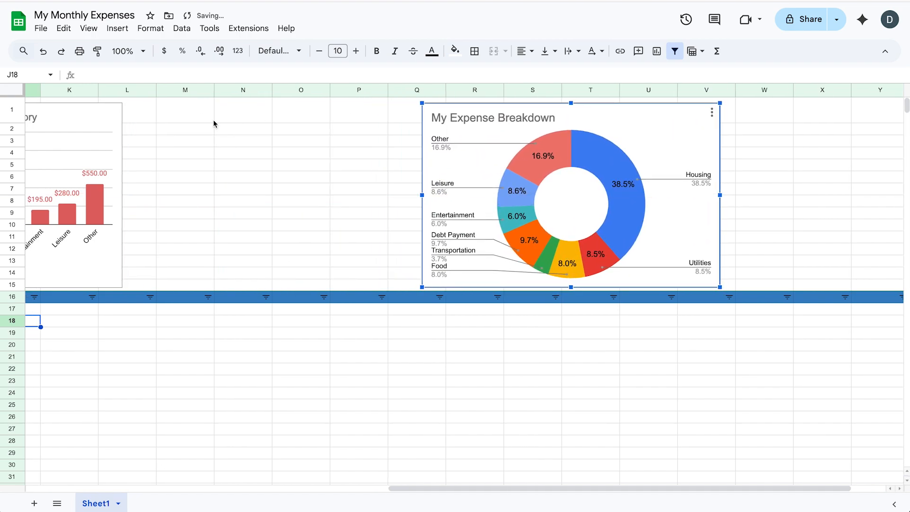
click(66, 120)
drag(71, 118, 356, 116)
Move the Income vs Expenses chart right to columns H–K, clearing the columns beside the category summary
scroll(241, 160, left, 4)
scroll(240, 160, left, 5)
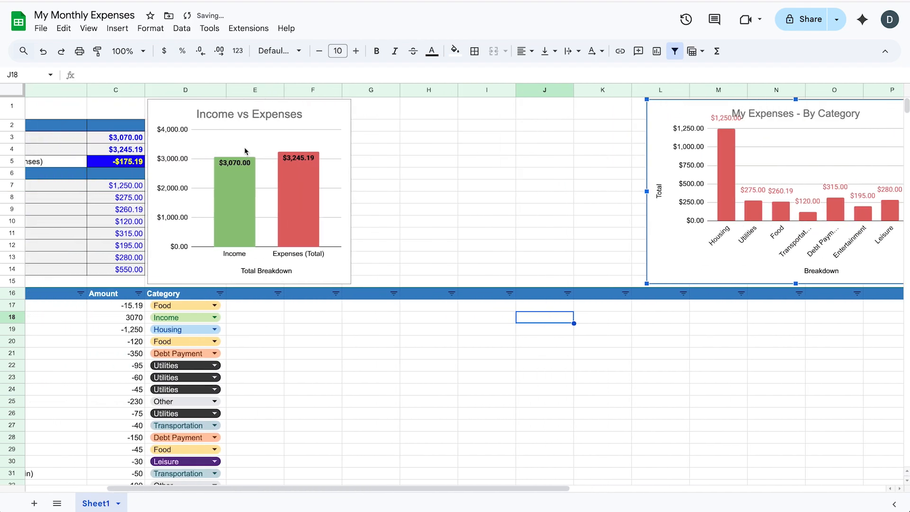
click(169, 116)
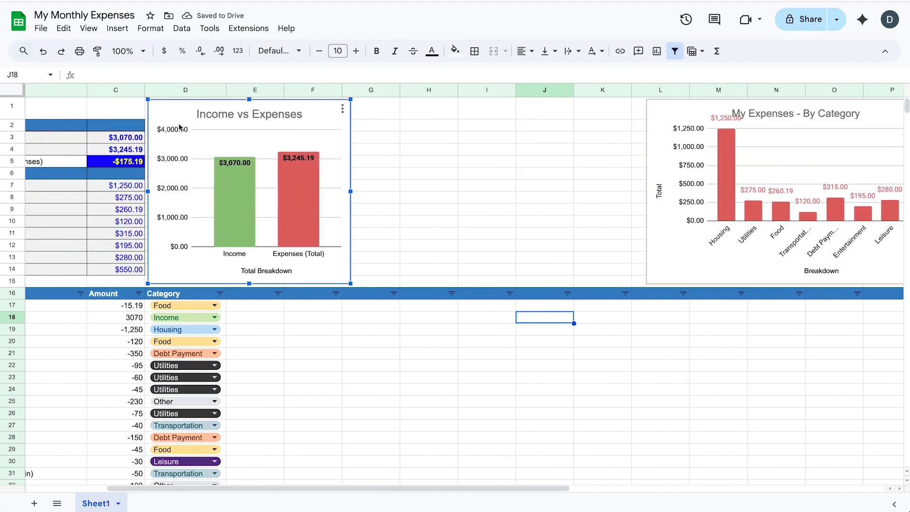
drag(171, 117, 451, 114)
scroll(263, 151, left, 3)
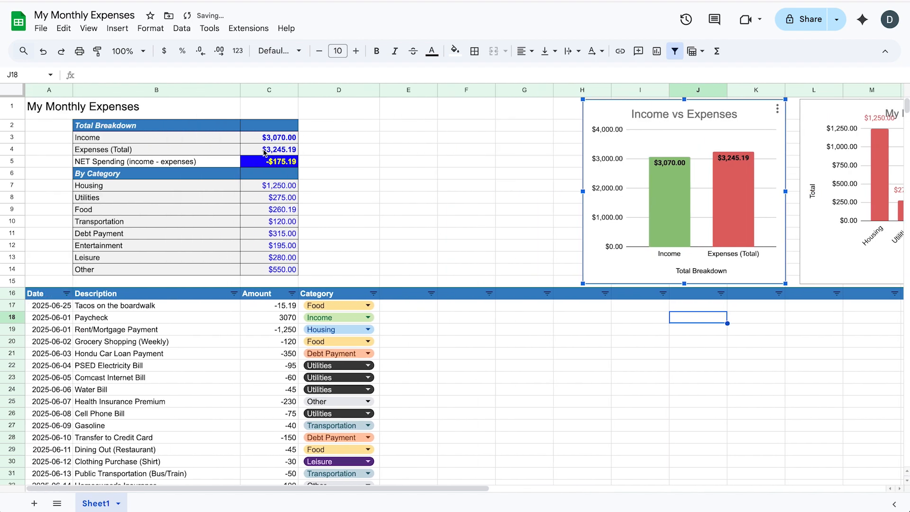
Enter the headers "Actual", "Budgeted" and "Difference?" in cells C6, D6 and E6 of the By Category row
click(280, 174)
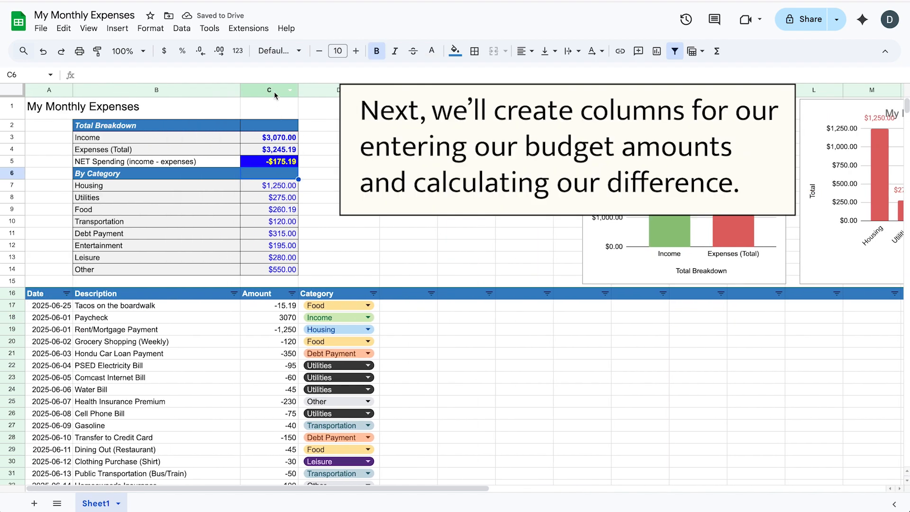
text(Ac)
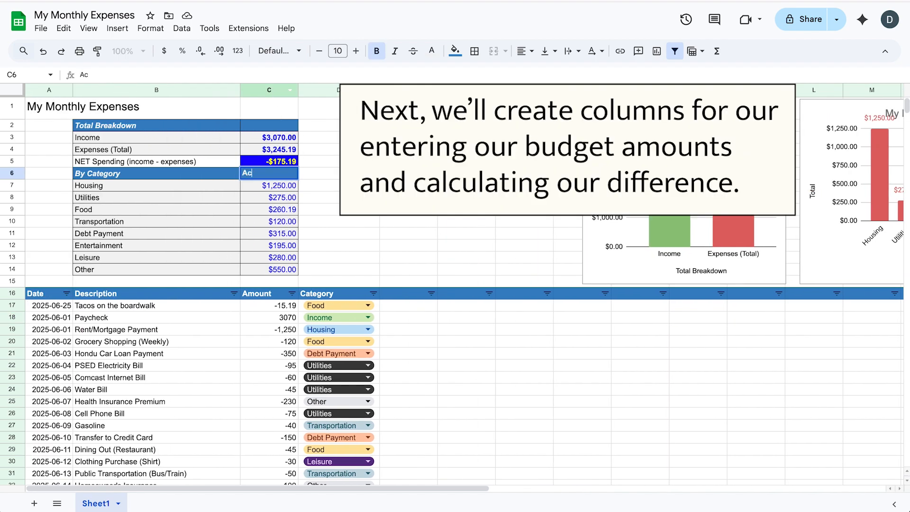
text(tual)
key(Tab)
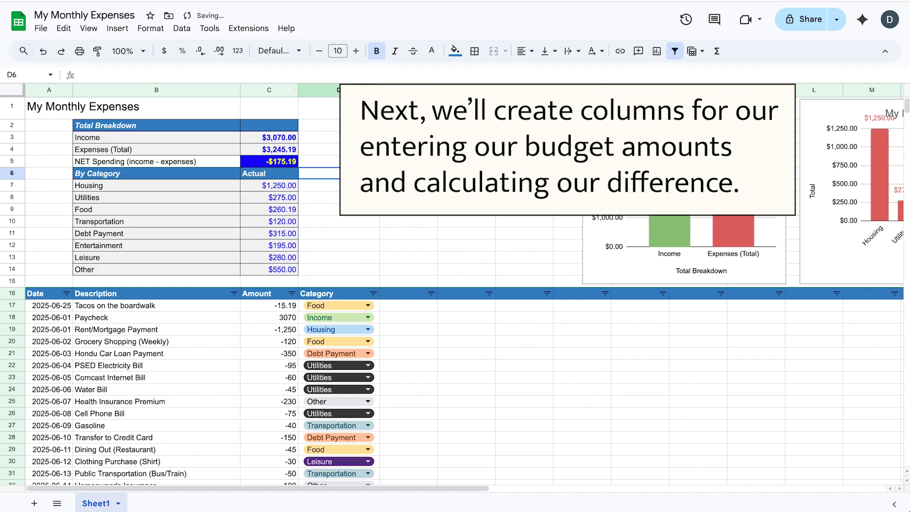
text(Budgeted)
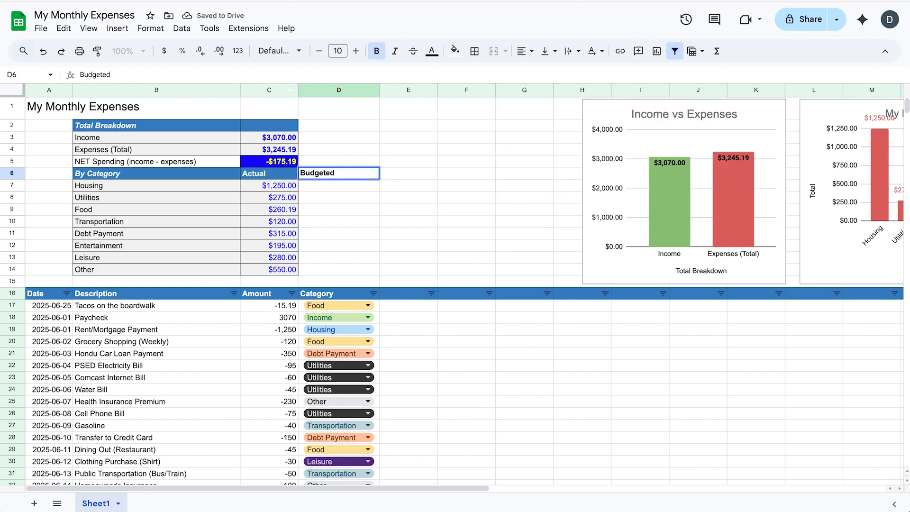
key(Return)
scroll(252, 129, down, 1)
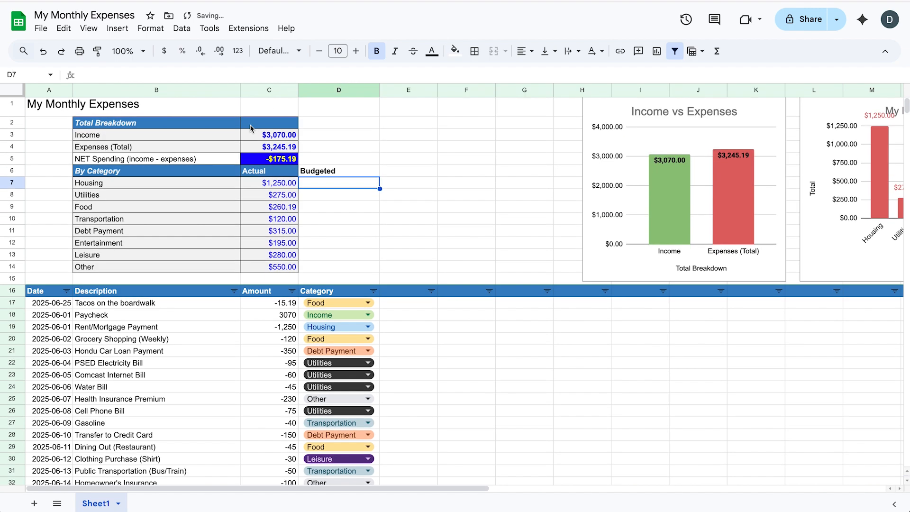
click(395, 174)
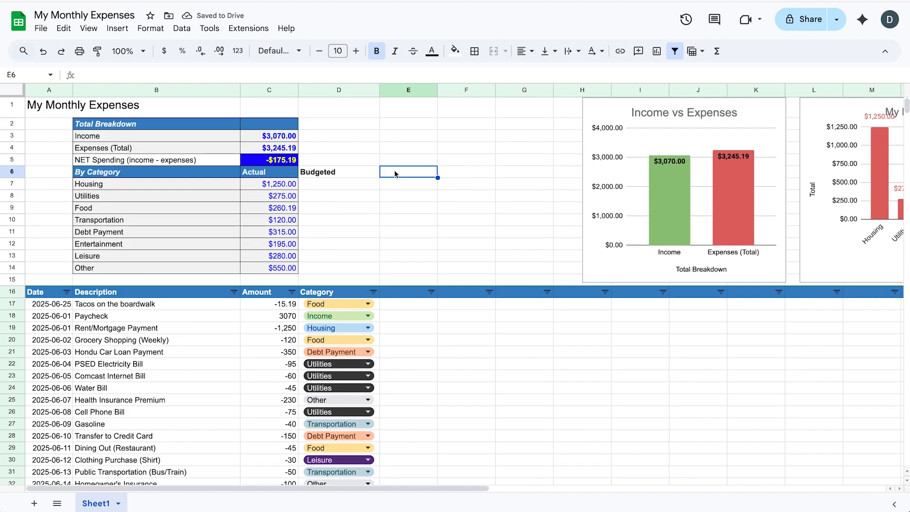
text(Difference)
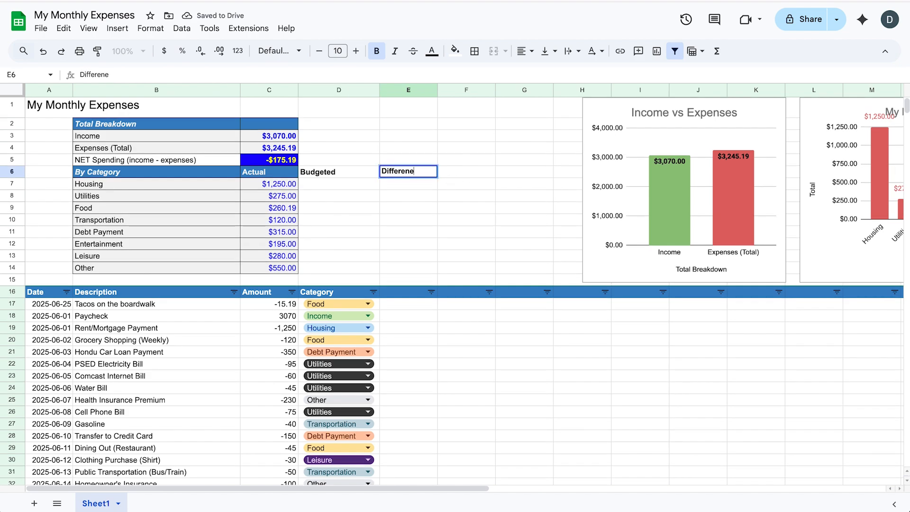
text(?)
key(Return)
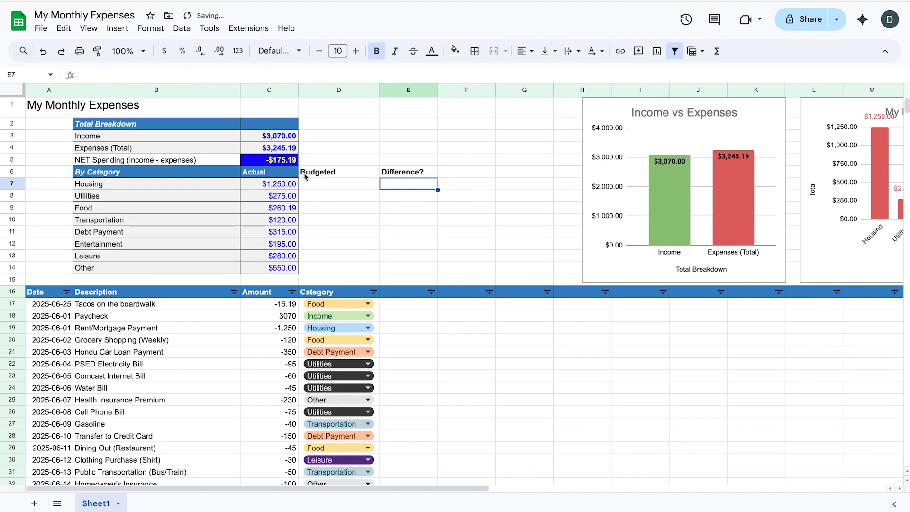
Copy the Actual header's formatting onto the Budgeted and Difference? headers in D6:E6 with the format painter
click(281, 173)
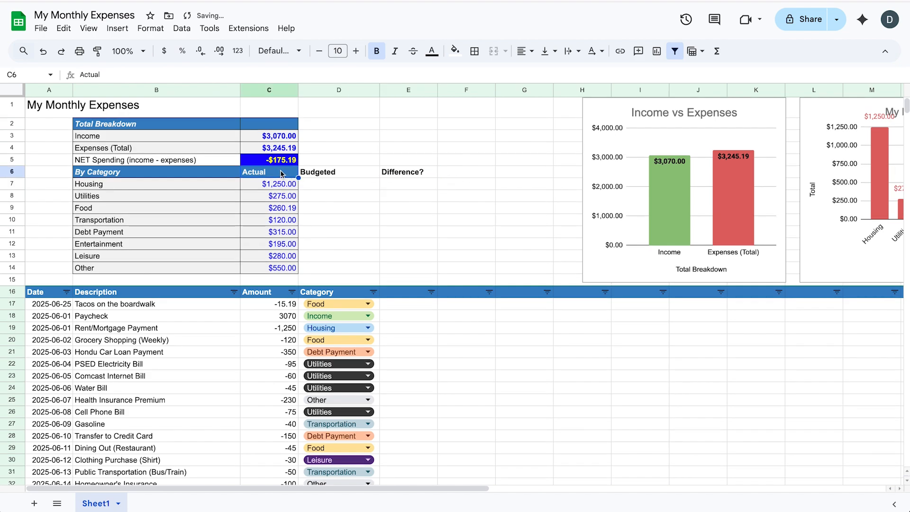
click(99, 55)
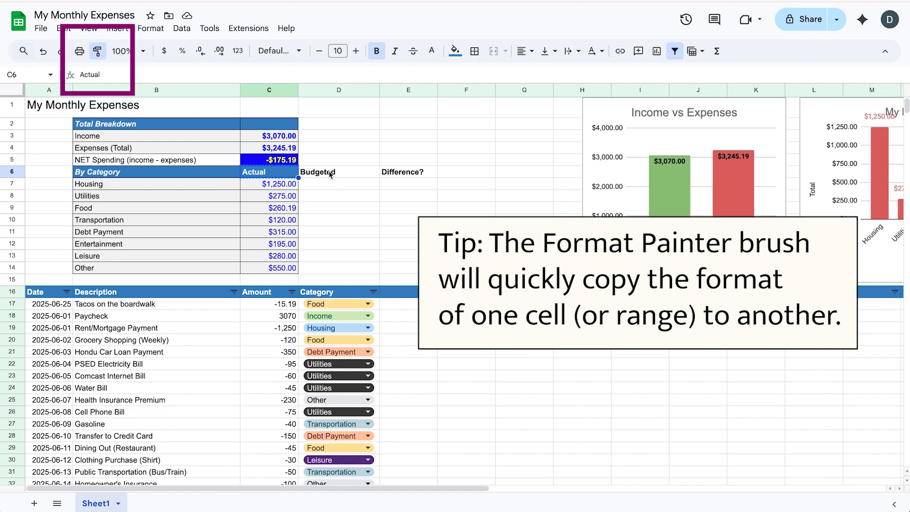
drag(330, 175, 399, 177)
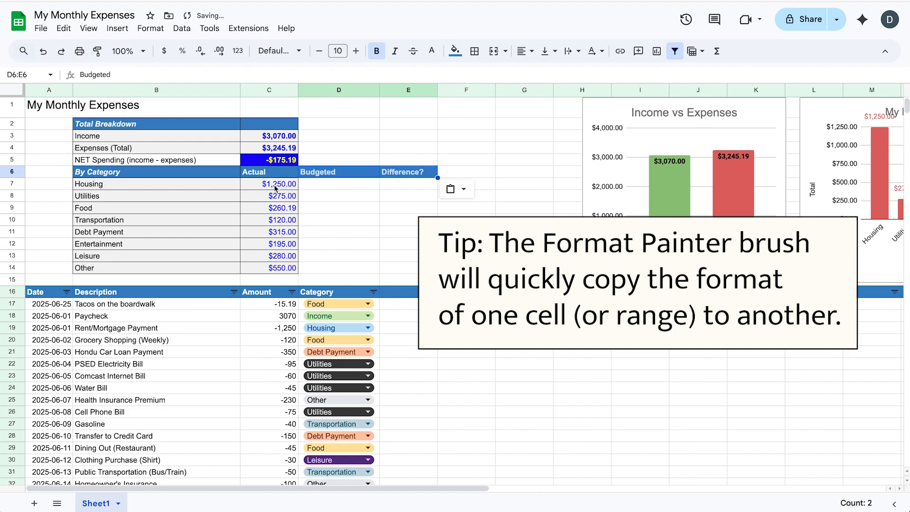
Copy the formatting of the actual amounts in C7:C14 onto D7:E14 with the format painter
drag(274, 186, 273, 270)
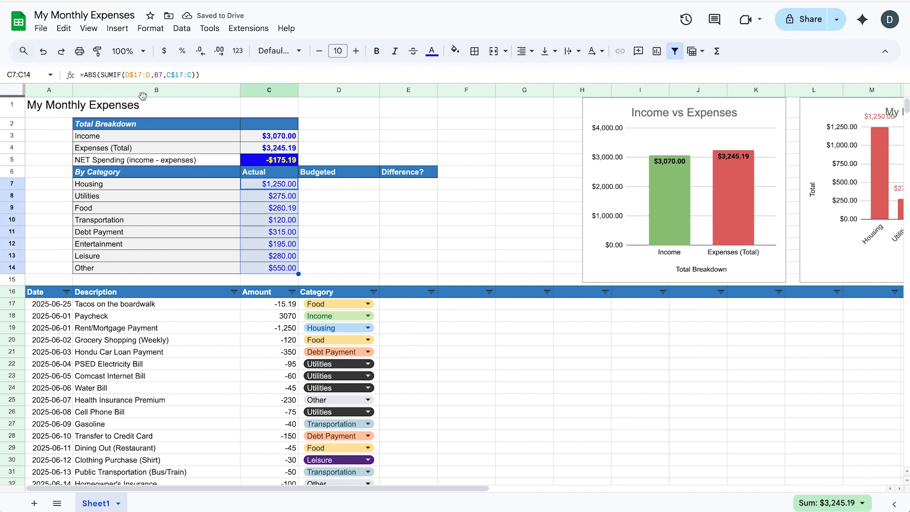
click(98, 51)
drag(346, 184, 399, 188)
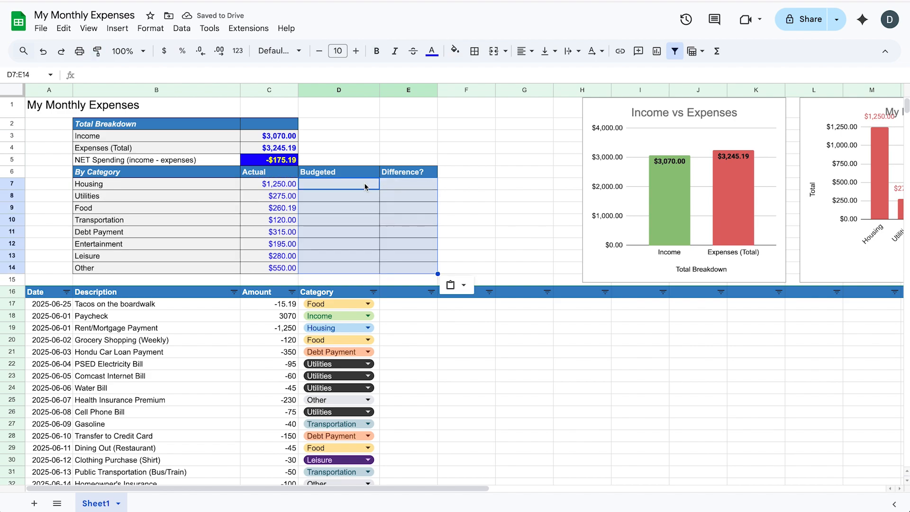
click(365, 186)
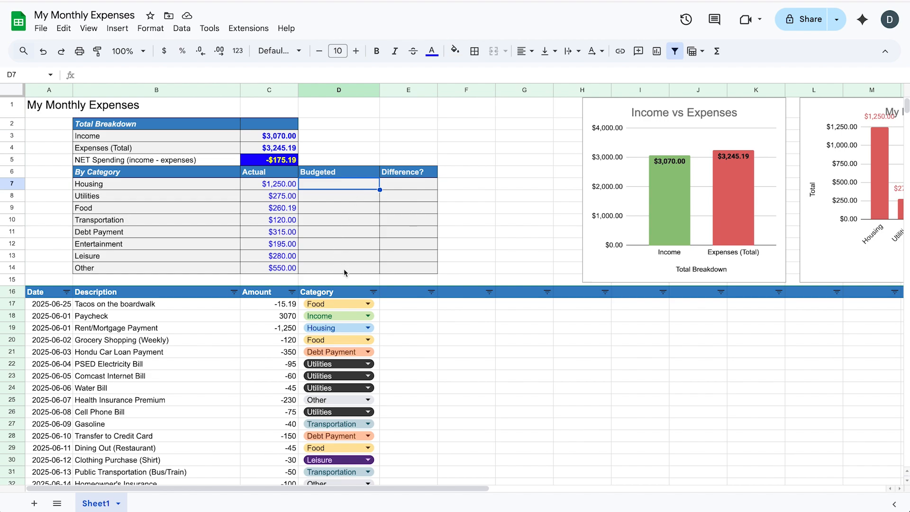
Fill the Budgeted cells D7:D14 with a light yellow background
drag(344, 268, 345, 189)
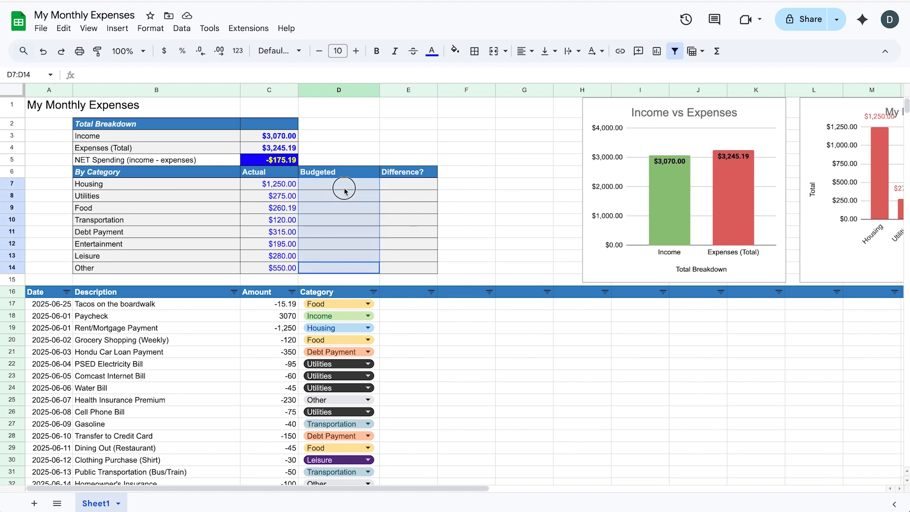
click(455, 51)
click(496, 118)
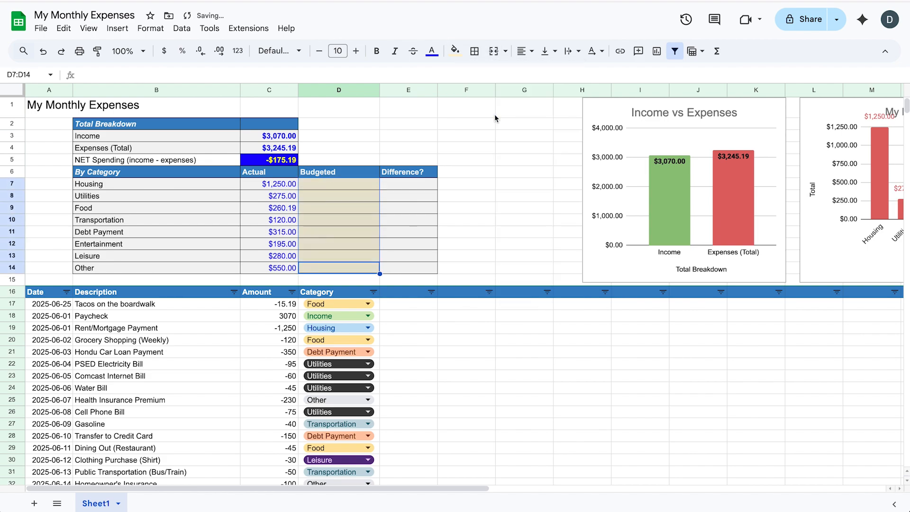
Calculate budgeted minus actual with the formula =D7-C7 in E7, and accept the suggested autofill down to E14
click(398, 188)
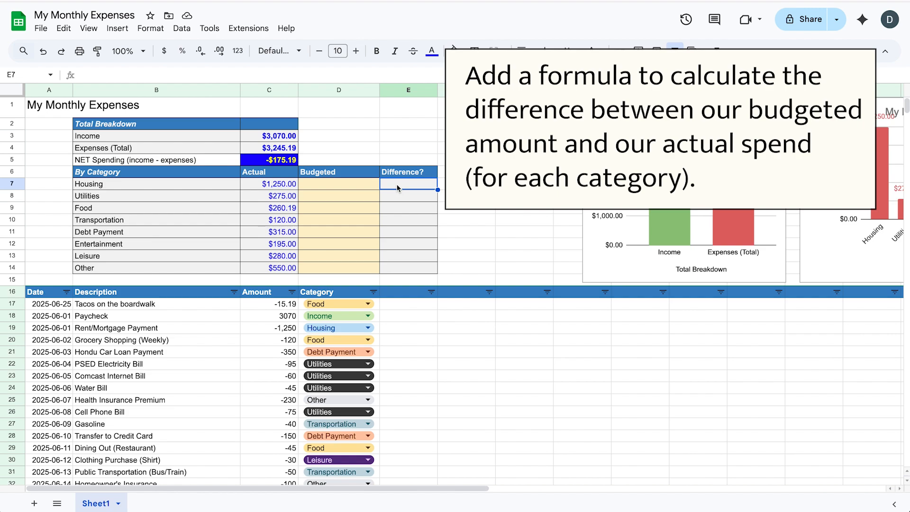
text(=)
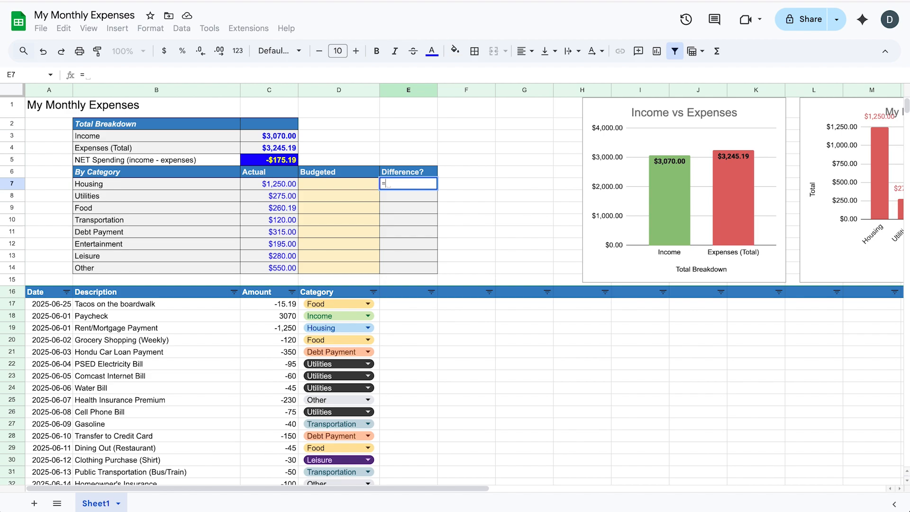
click(363, 188)
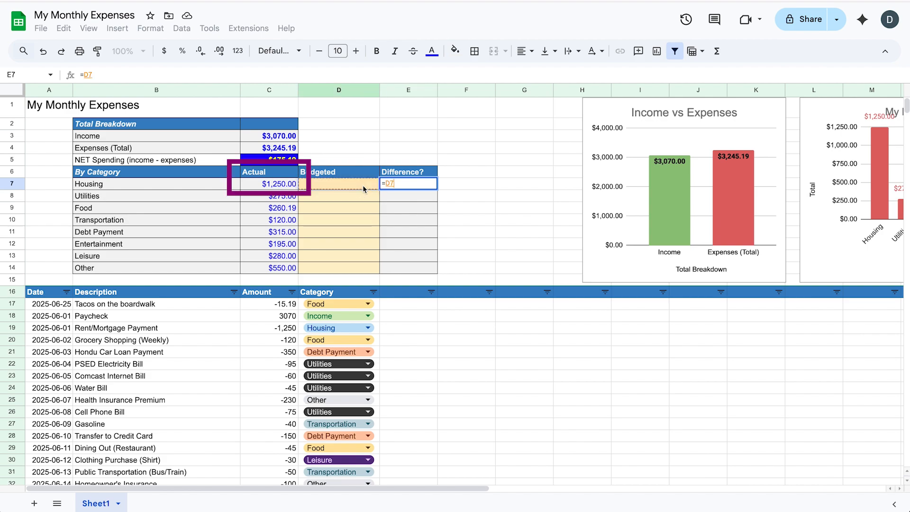
text(-)
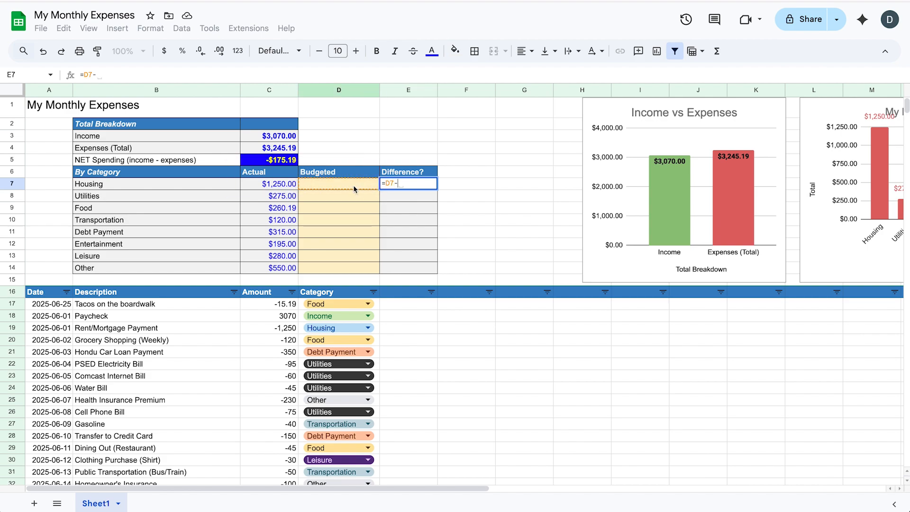
click(290, 187)
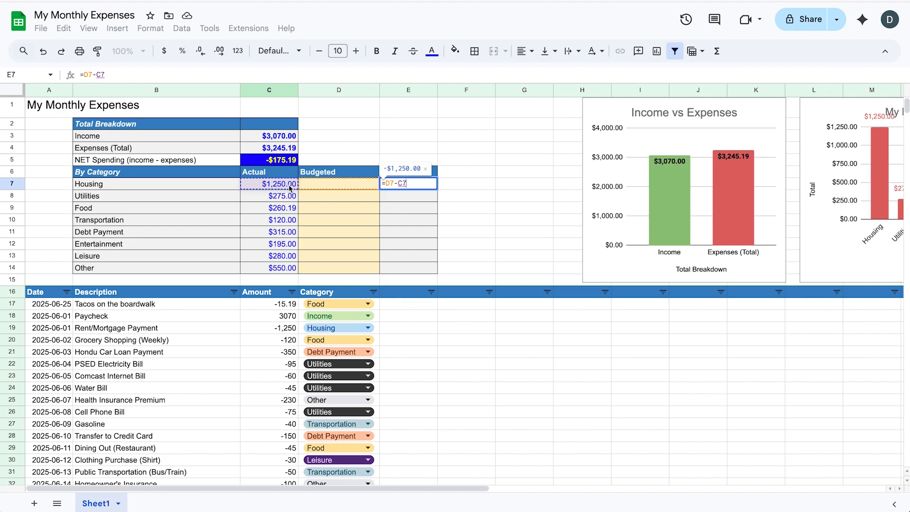
key(Return)
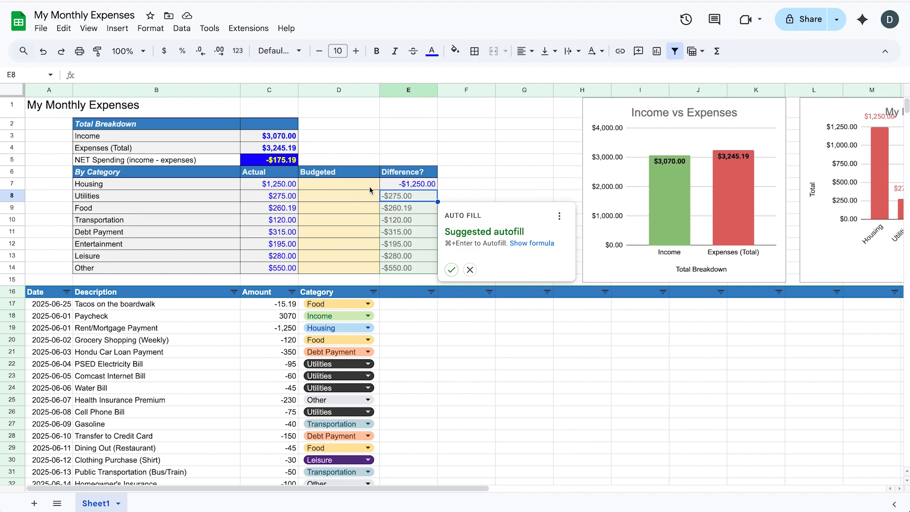
click(450, 270)
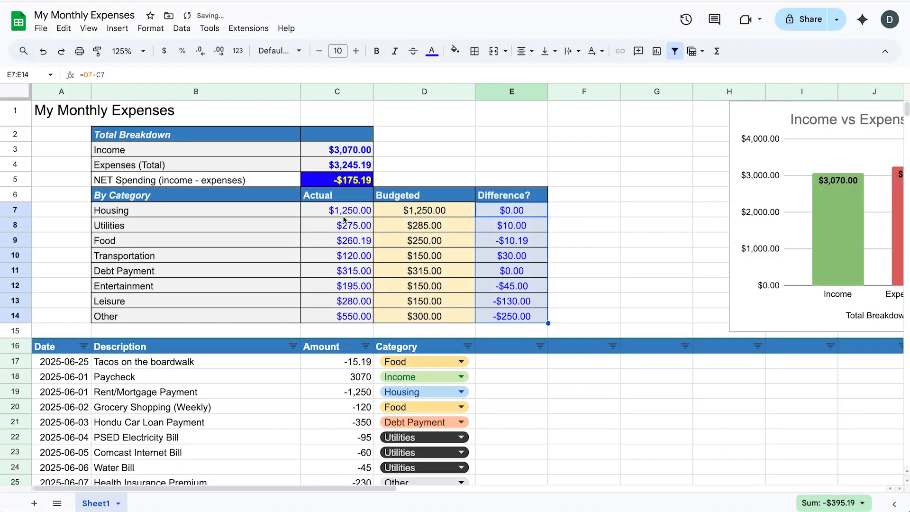
Center the actual amounts in C7:C14 horizontally
click(346, 213)
drag(346, 213, 346, 319)
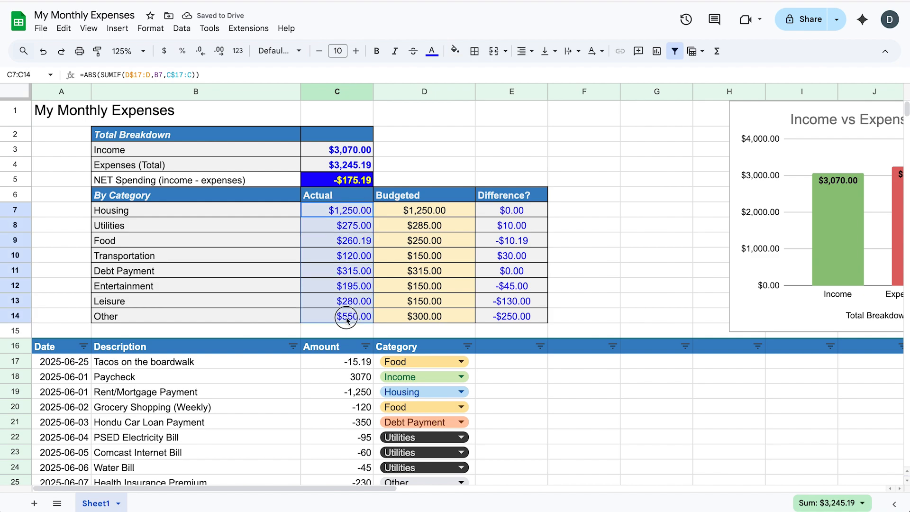
click(522, 51)
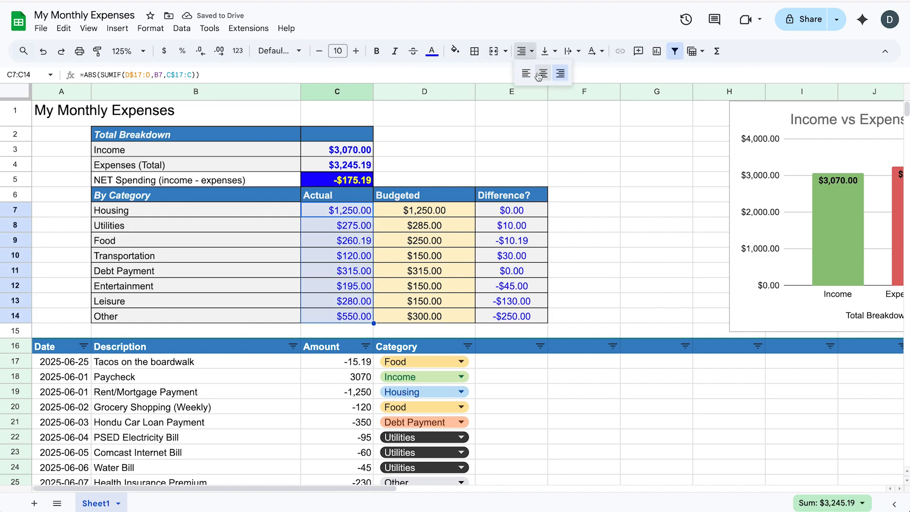
click(540, 72)
click(450, 157)
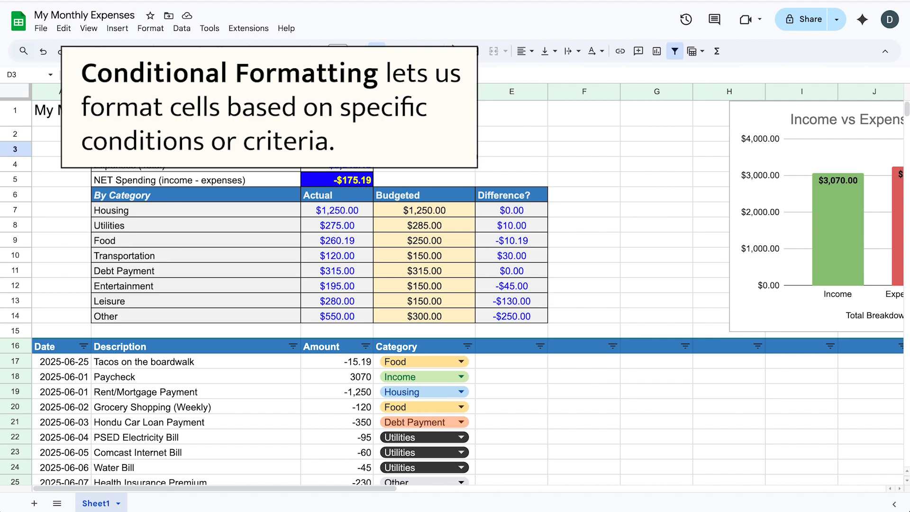
Add a conditional formatting rule to the differences in E7:E14 that applies the default green style to values greater than 0
click(531, 211)
shift+click(526, 314)
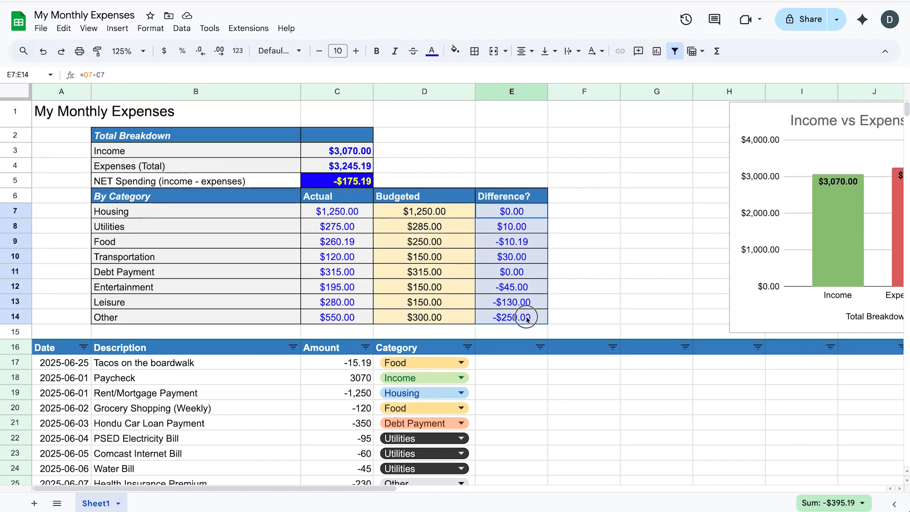
scroll(539, 288, down, 1)
scroll(538, 288, up, 1)
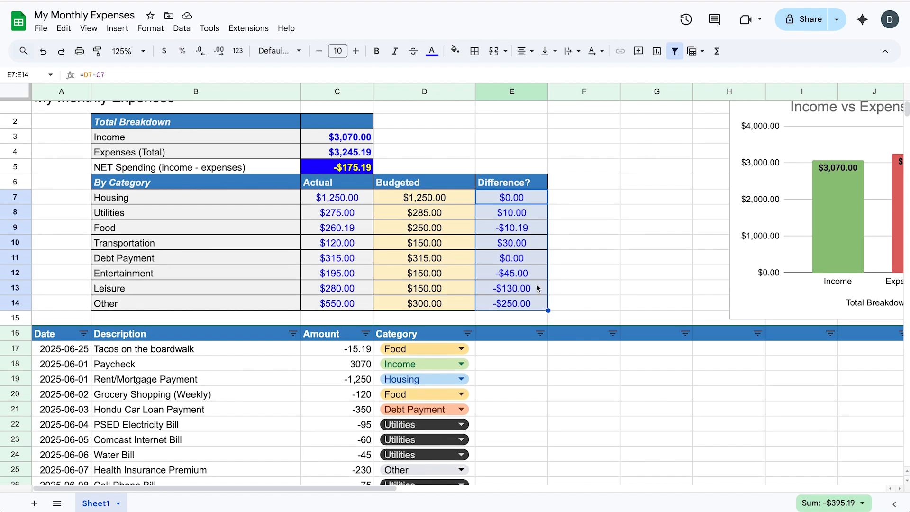
click(160, 29)
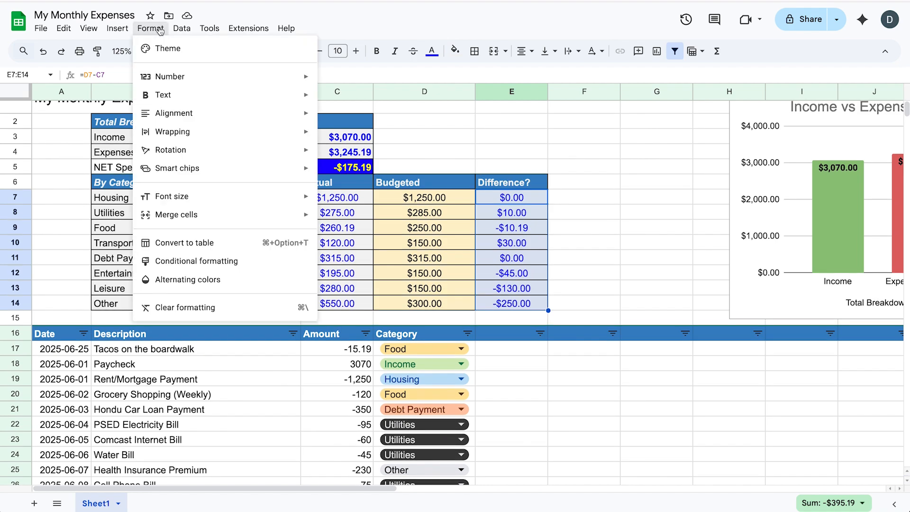
click(238, 262)
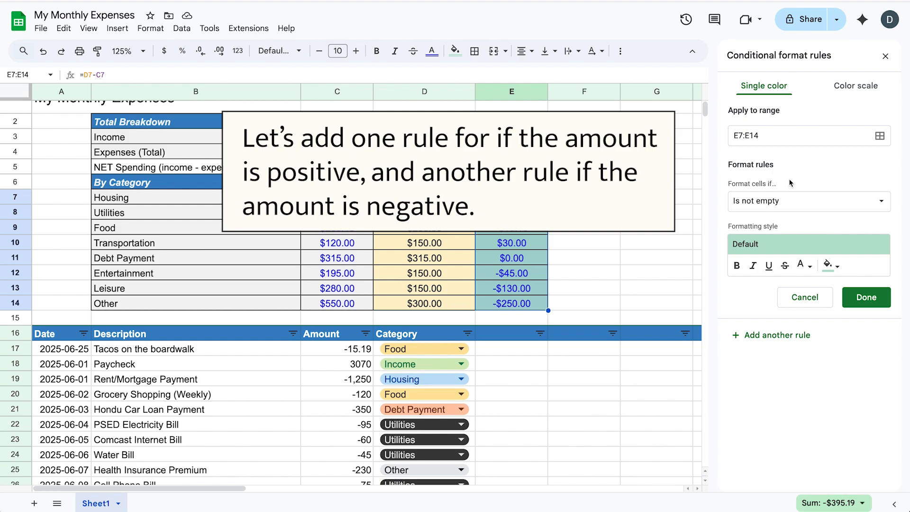
click(787, 201)
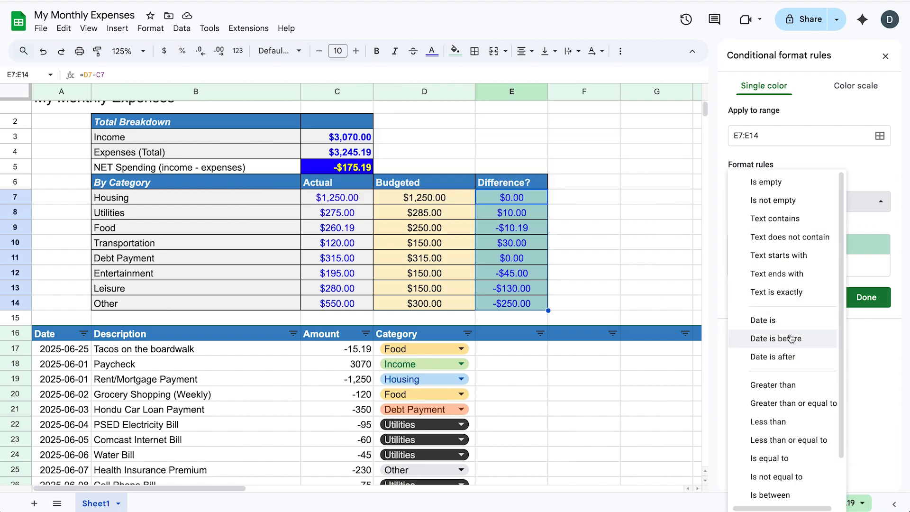
scroll(803, 378, down, 1)
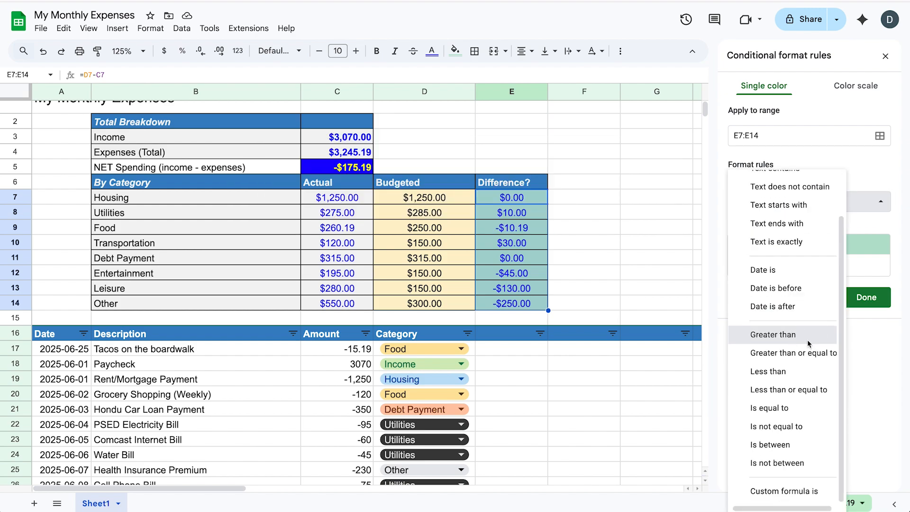
click(807, 339)
click(780, 228)
text(0)
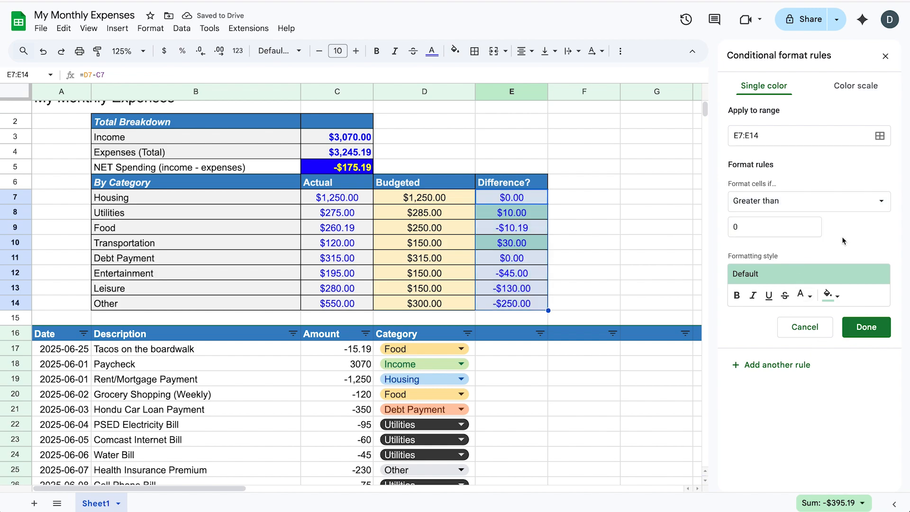
click(867, 328)
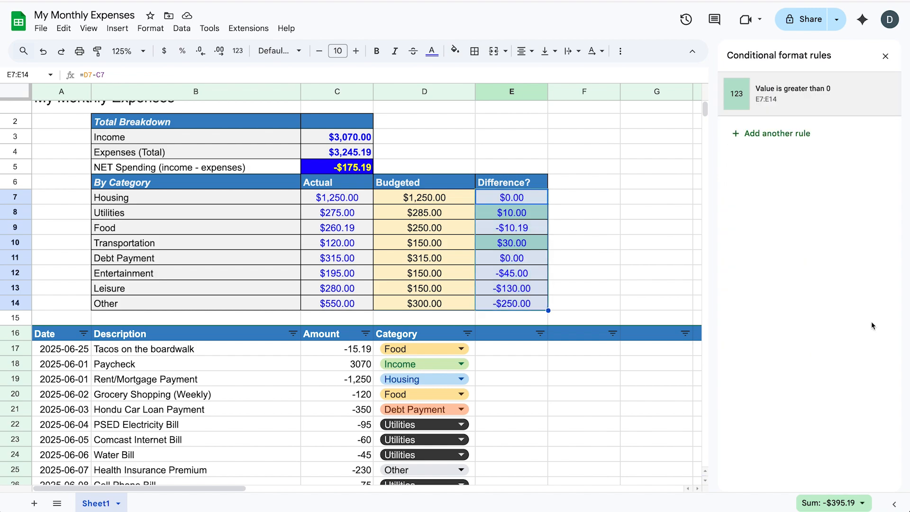
Add a second conditional formatting rule for E7:E14 that gives values less than 0 a light red fill
click(786, 150)
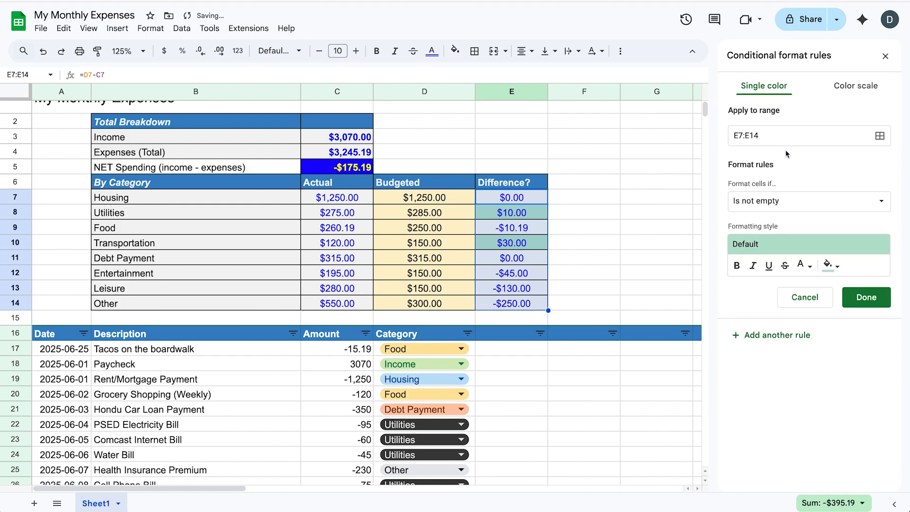
click(787, 204)
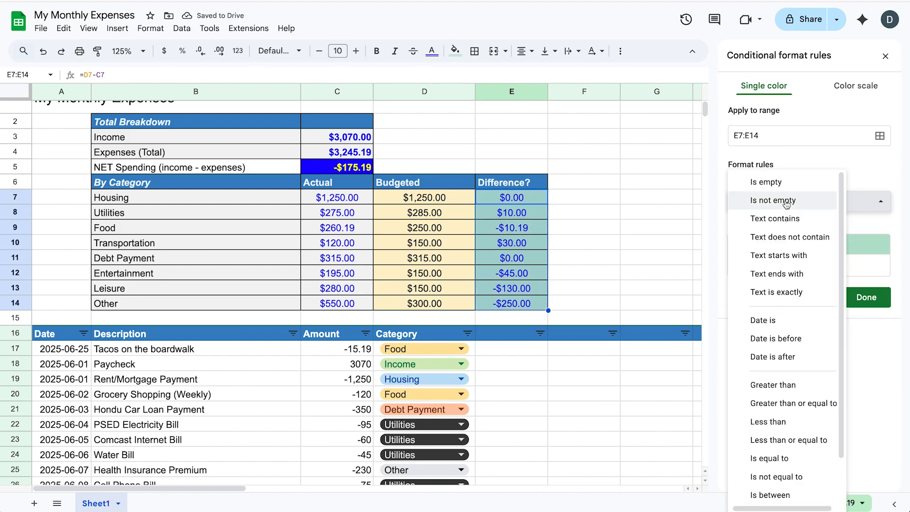
click(783, 422)
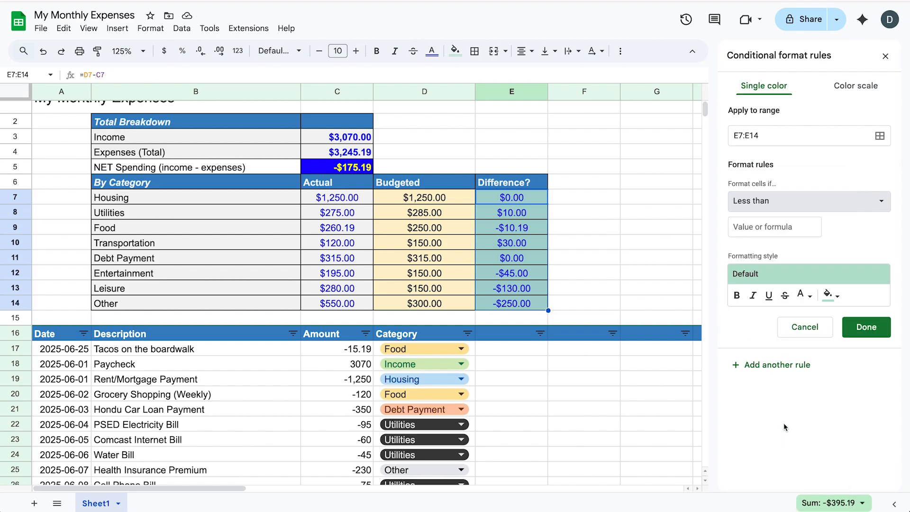
click(777, 236)
text(0)
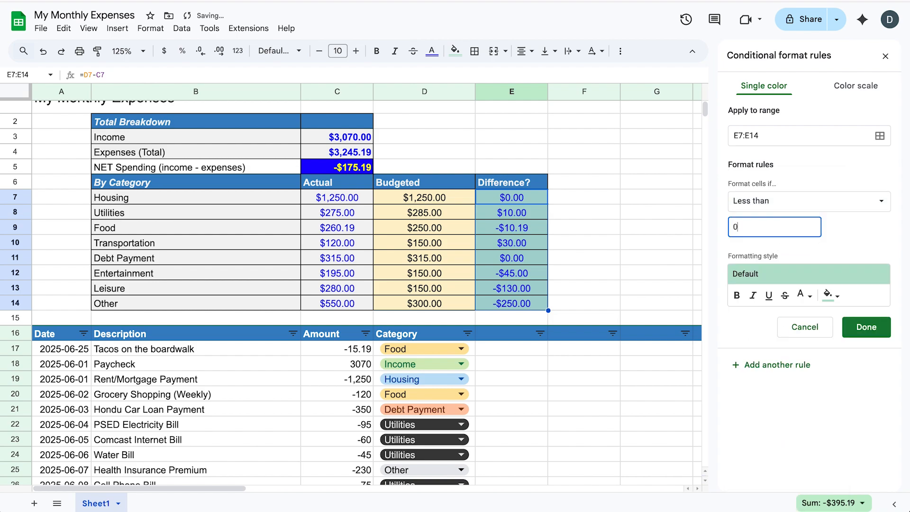
click(835, 296)
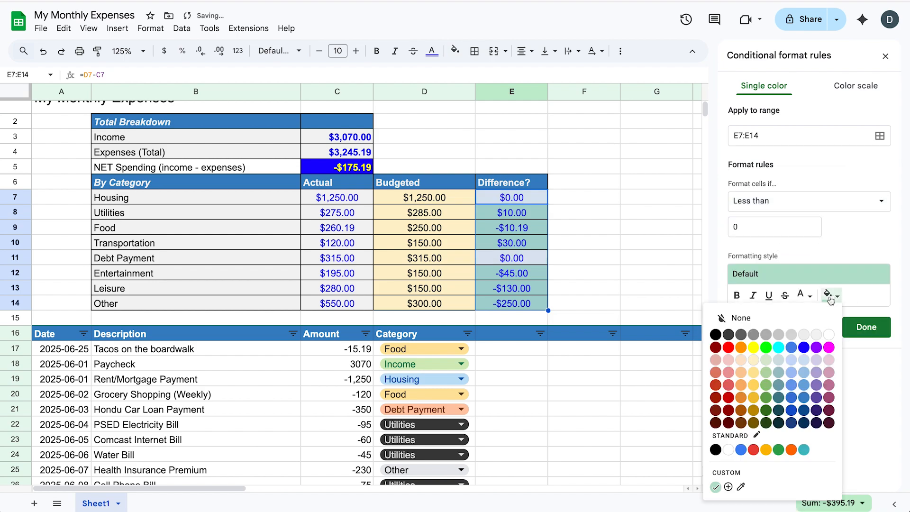
click(730, 362)
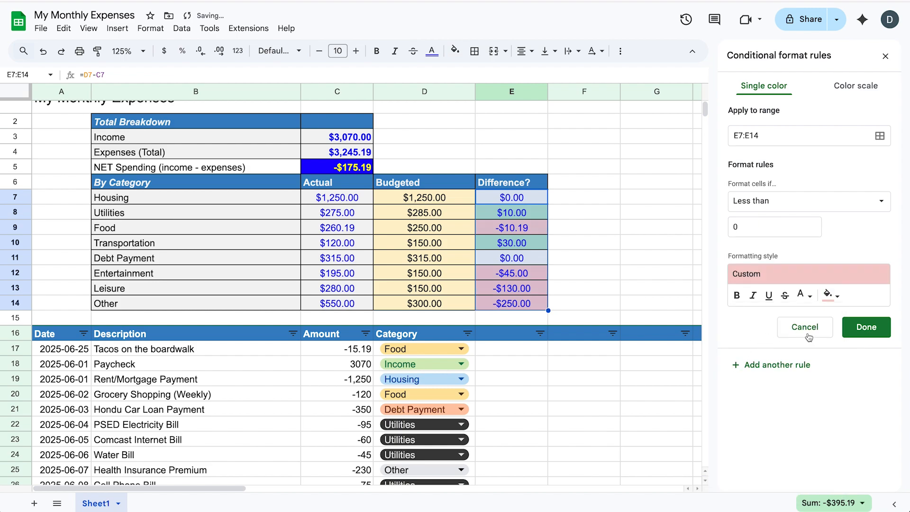
click(879, 334)
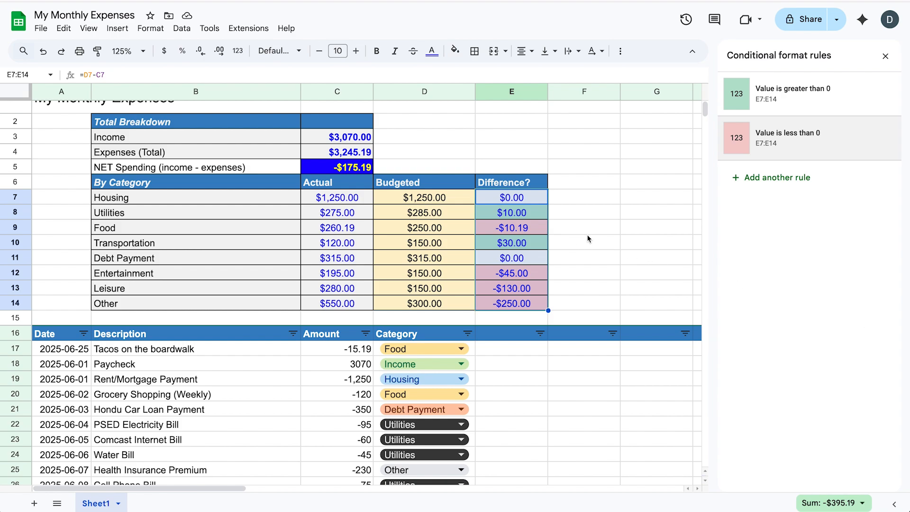
click(567, 229)
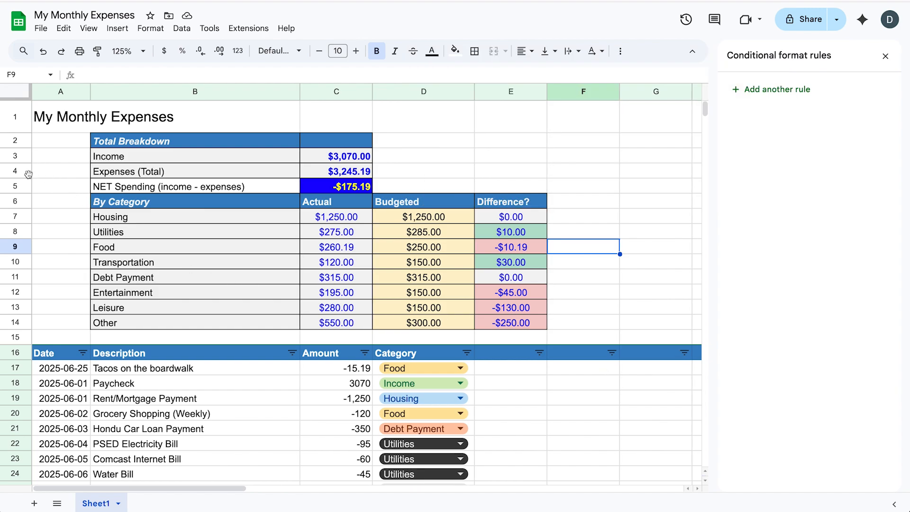
Insert a row below Expenses (Total) in row 4 and label its cell B5 "Budgeted"
click(13, 174)
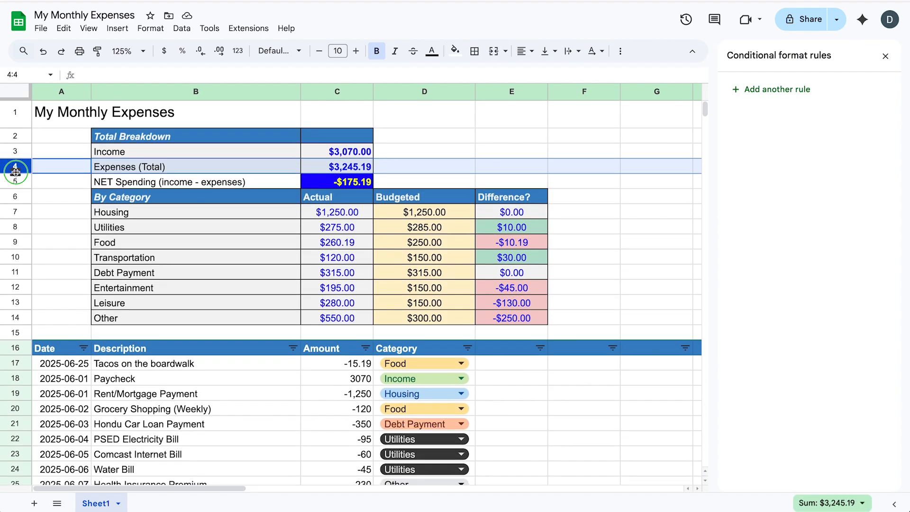
right_click(15, 172)
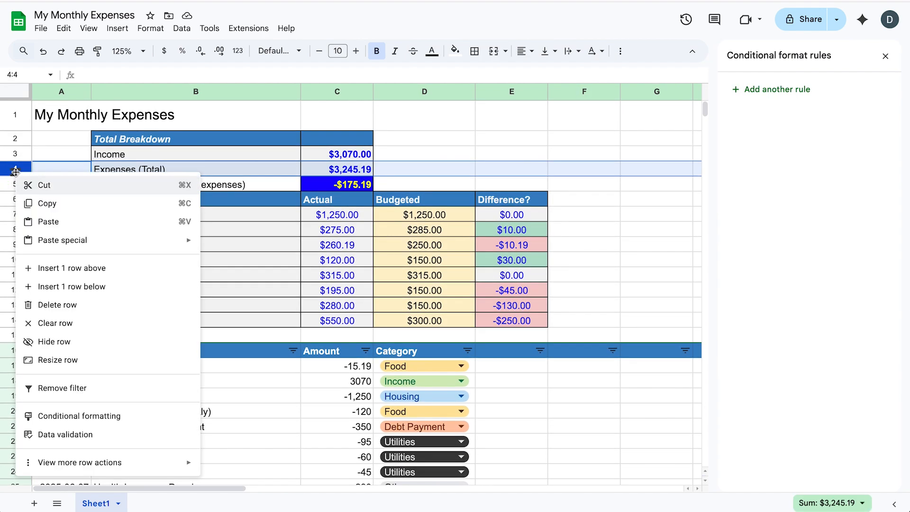
click(100, 287)
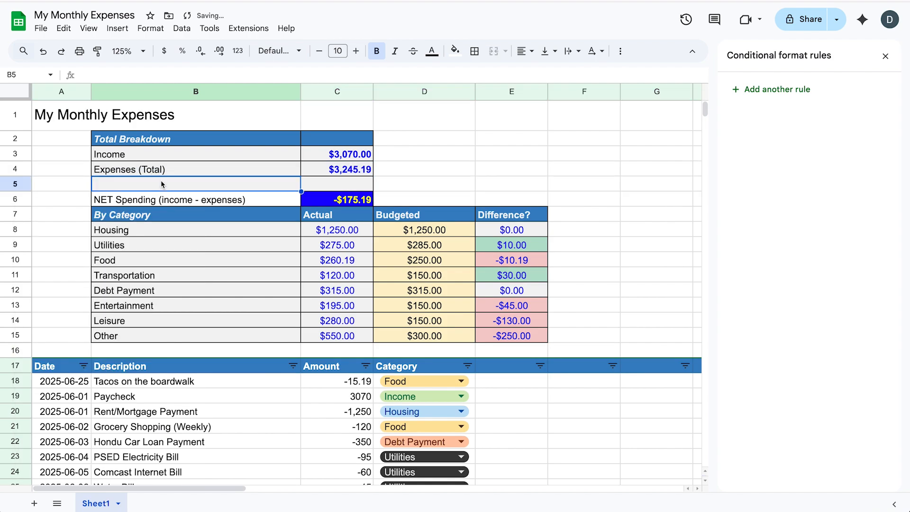
text(Budgeted)
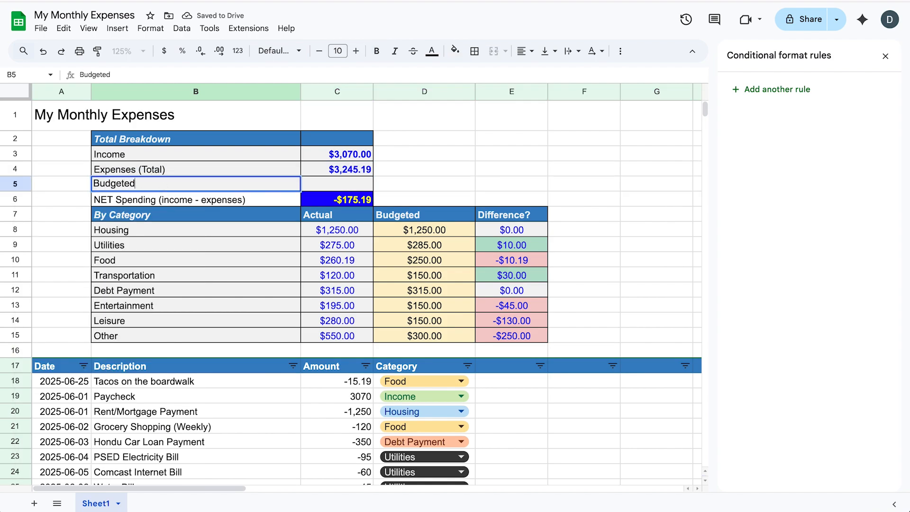
key(Return)
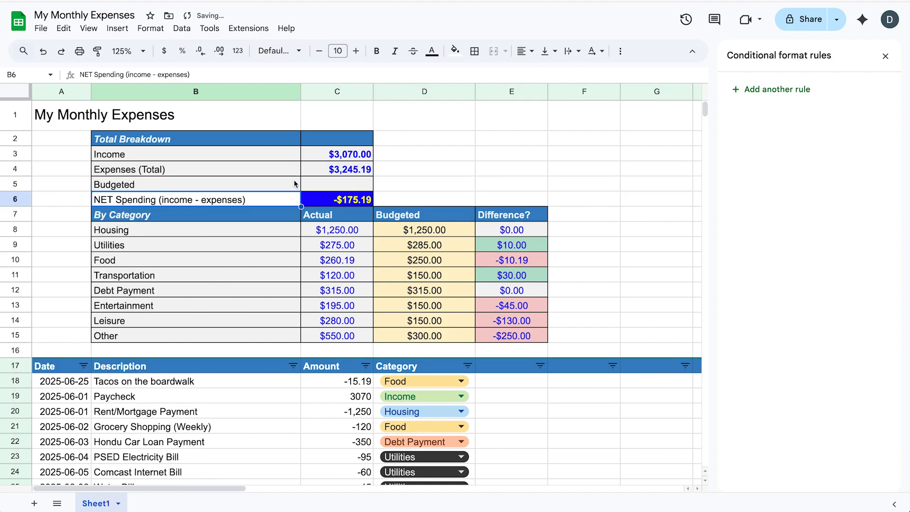
Total the budgeted category amounts in C5 with the formula =SUM(D8:D15)
click(325, 188)
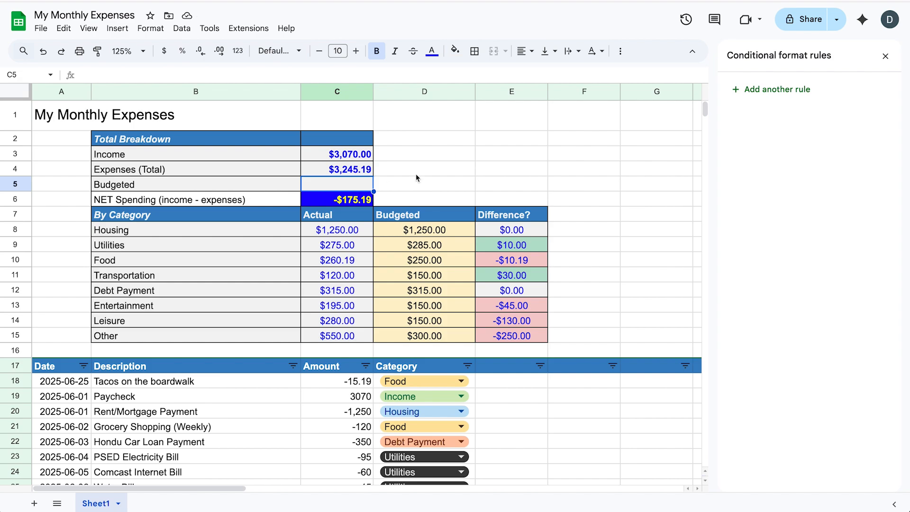
text(=SUM()
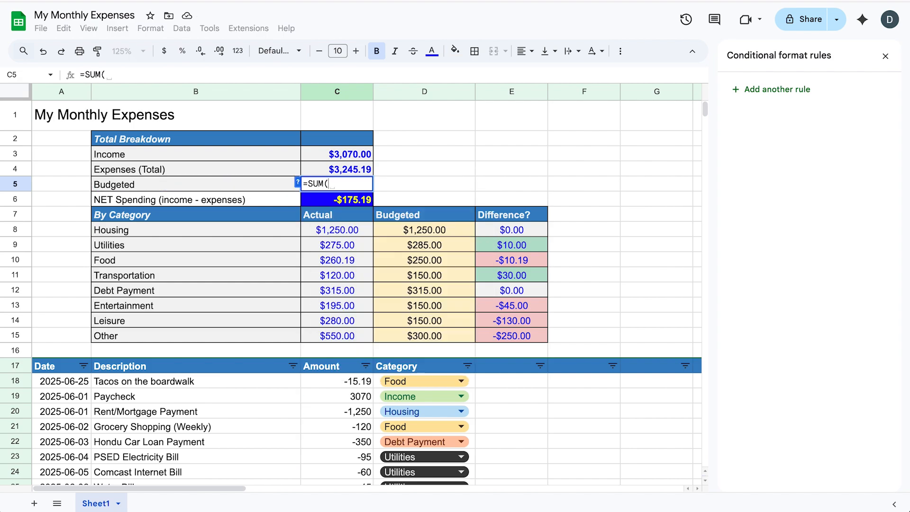
click(389, 230)
drag(389, 231, 397, 337)
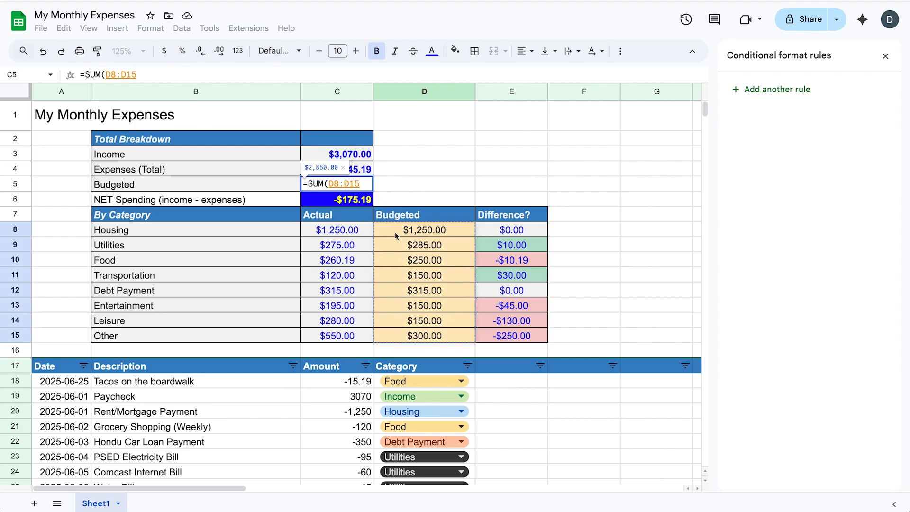
text())
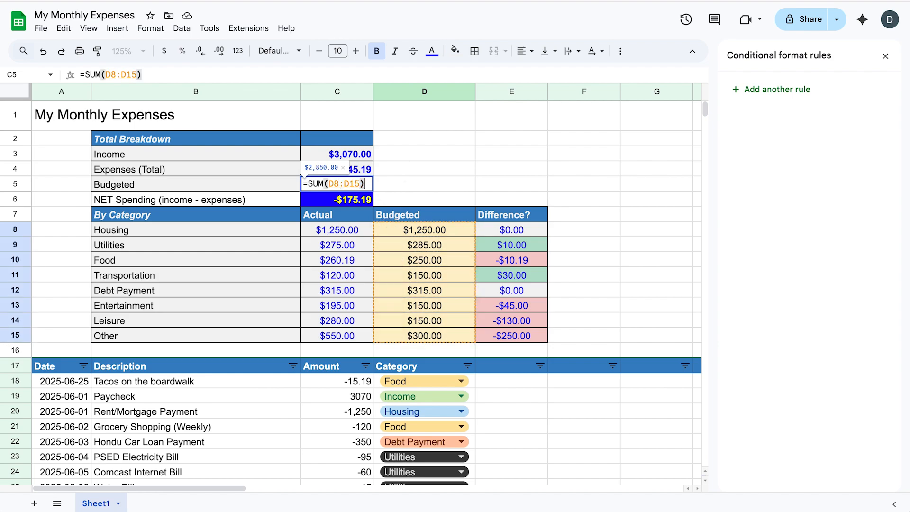
key(Return)
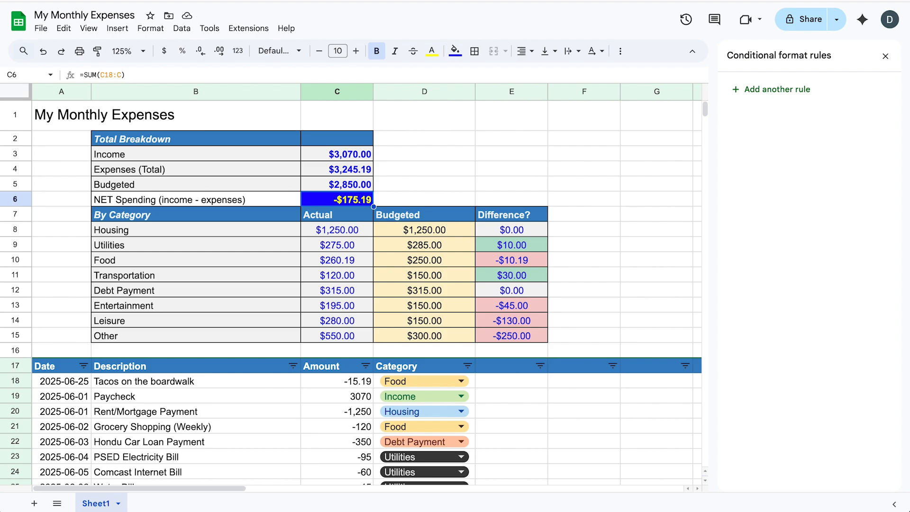
Fill the Budgeted row cells B5:C5 in the Total Breakdown with a light yellow background
click(265, 184)
shift+click(327, 186)
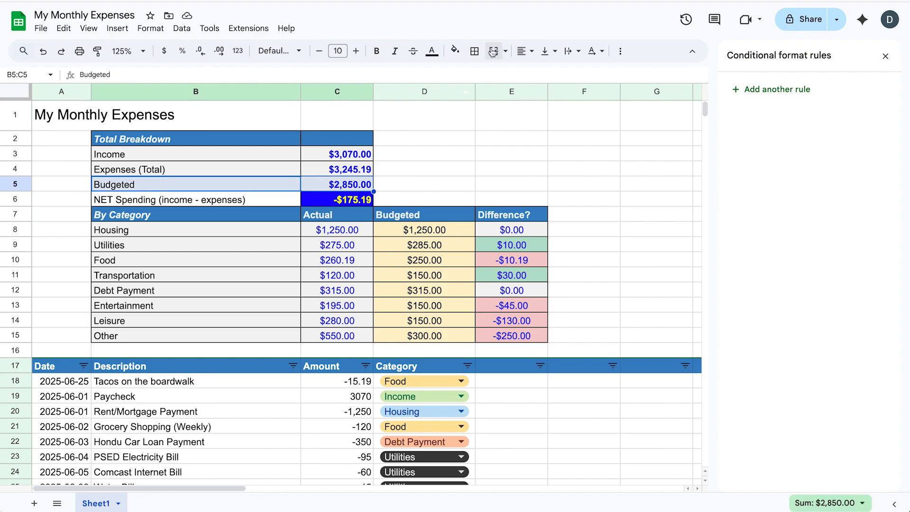
click(456, 51)
click(496, 117)
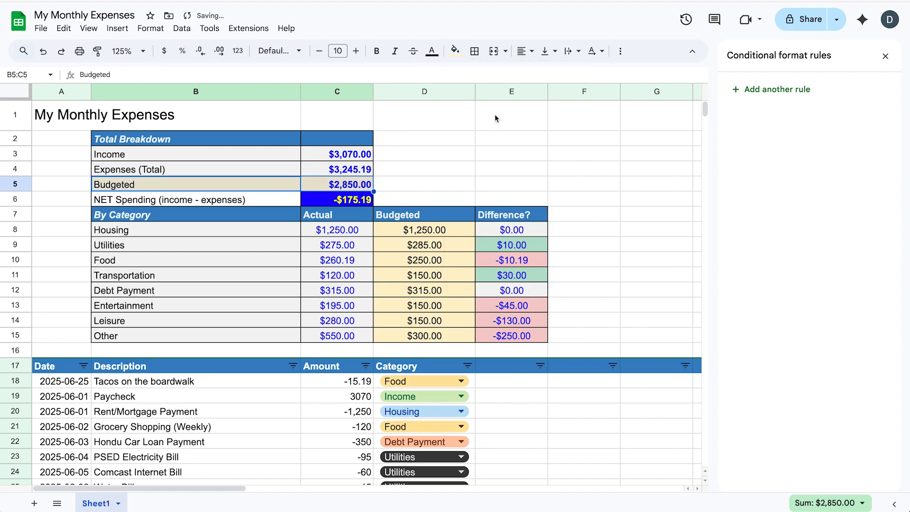
click(442, 126)
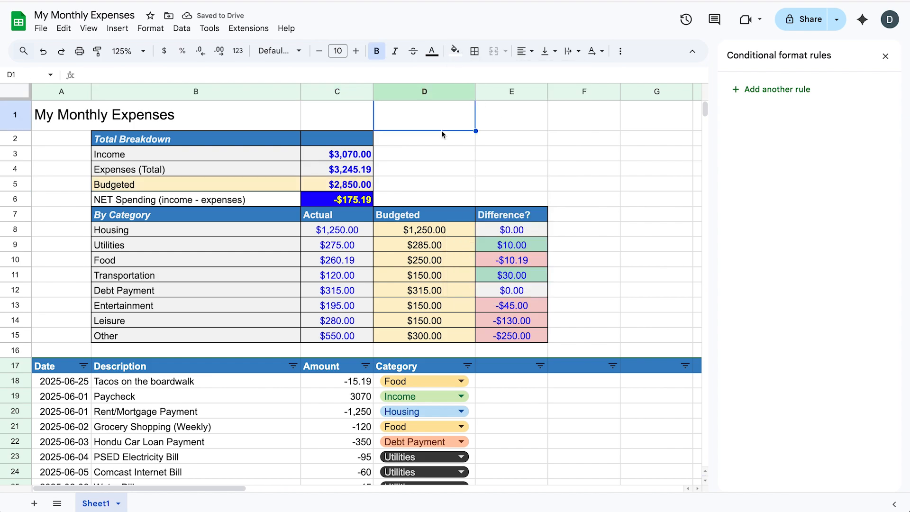